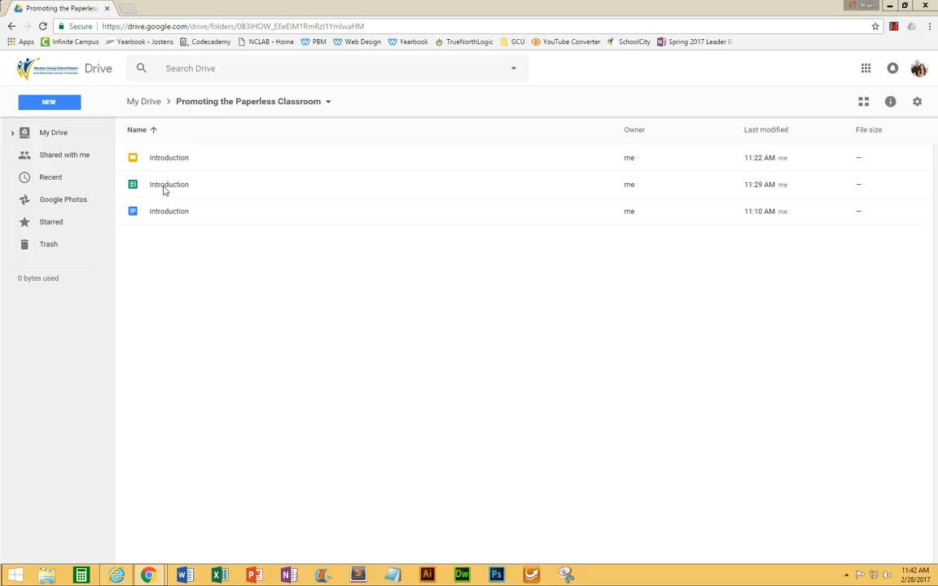
# Open the Introduction spreadsheet and enter 1, 2 and 3 in cells A1 to A3.
pyautogui.click(164, 190)
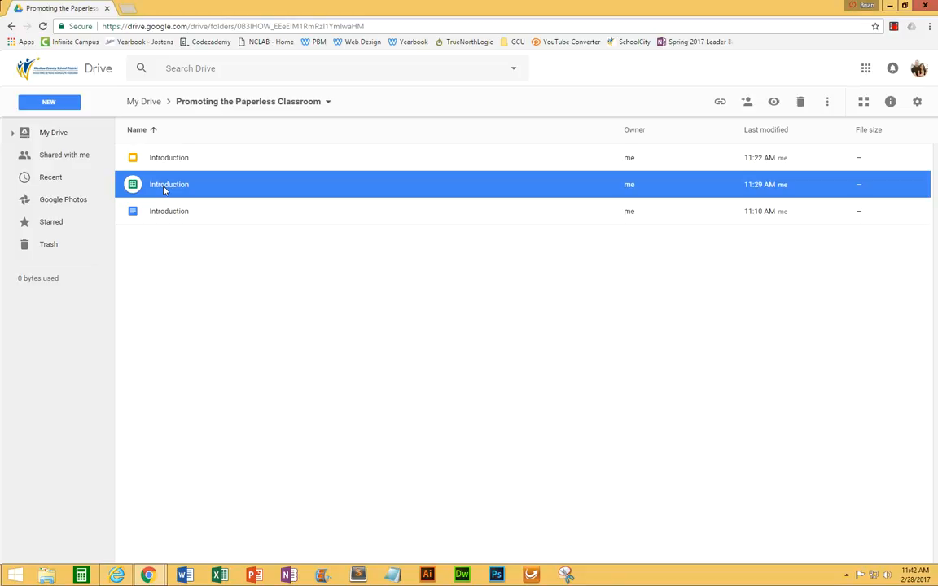
pyautogui.doubleClick(164, 187)
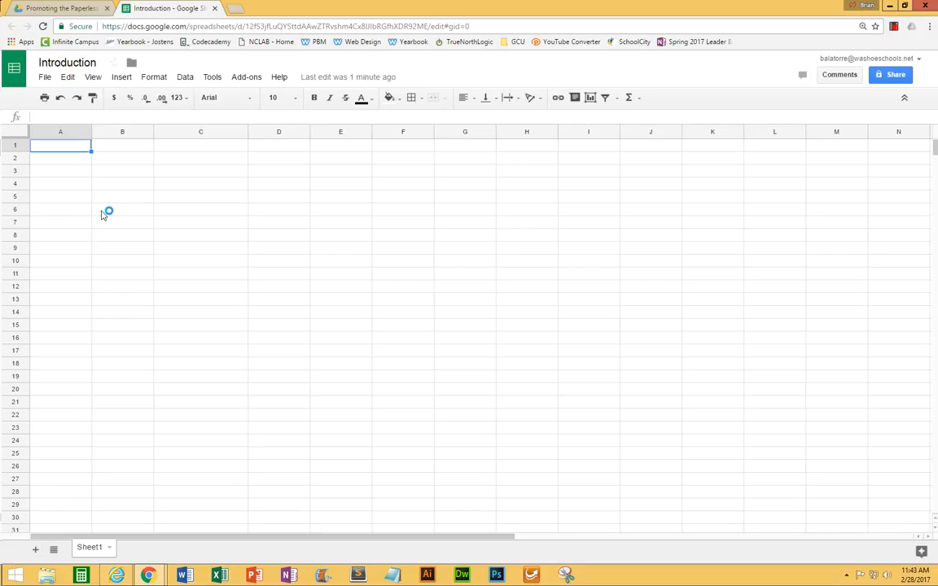
pyautogui.write('1')
pyautogui.press('Return')
pyautogui.write('2')
pyautogui.press('Return')
pyautogui.write('2')
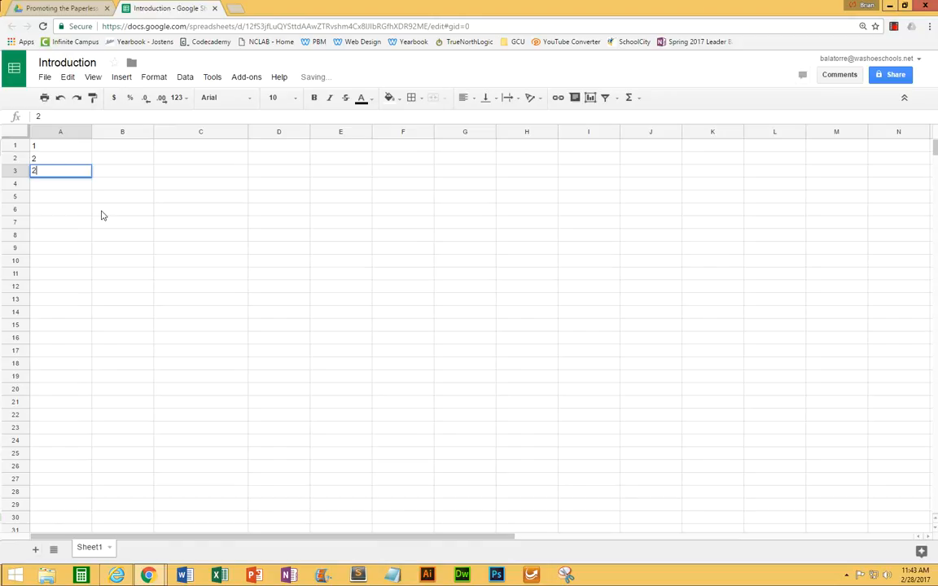
pyautogui.press('Return')
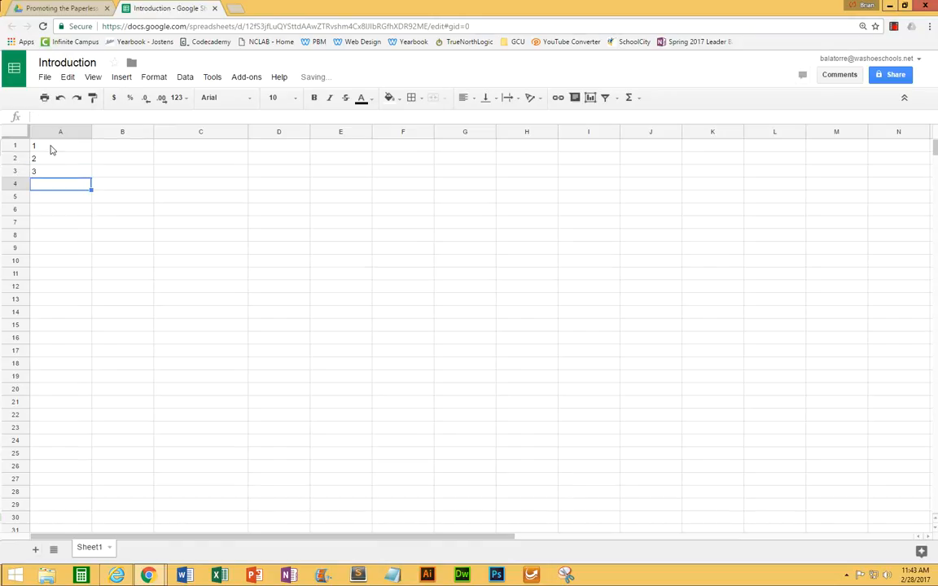
# Set the font size of cell A1 to 18 and make row 1 taller.
pyautogui.click(110, 147)
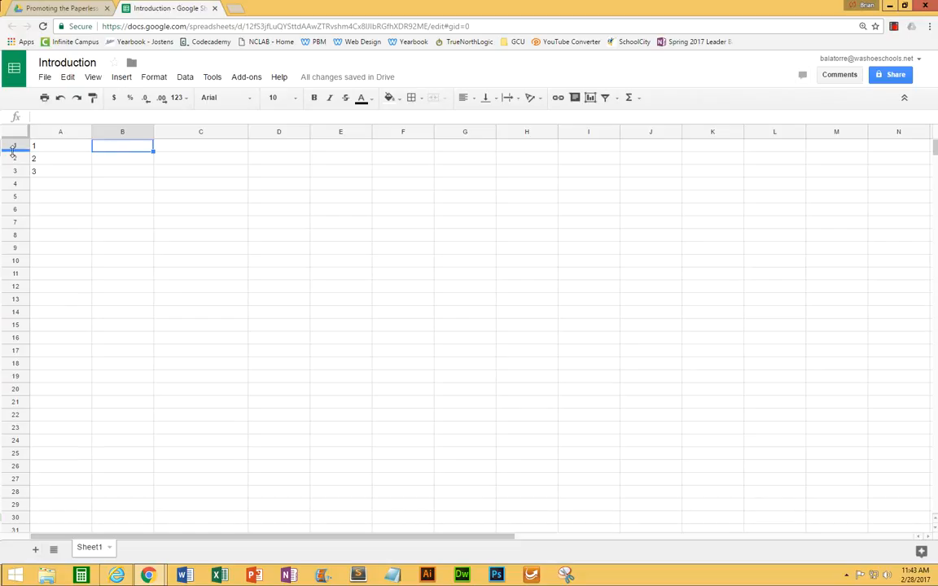
pyautogui.click(48, 148)
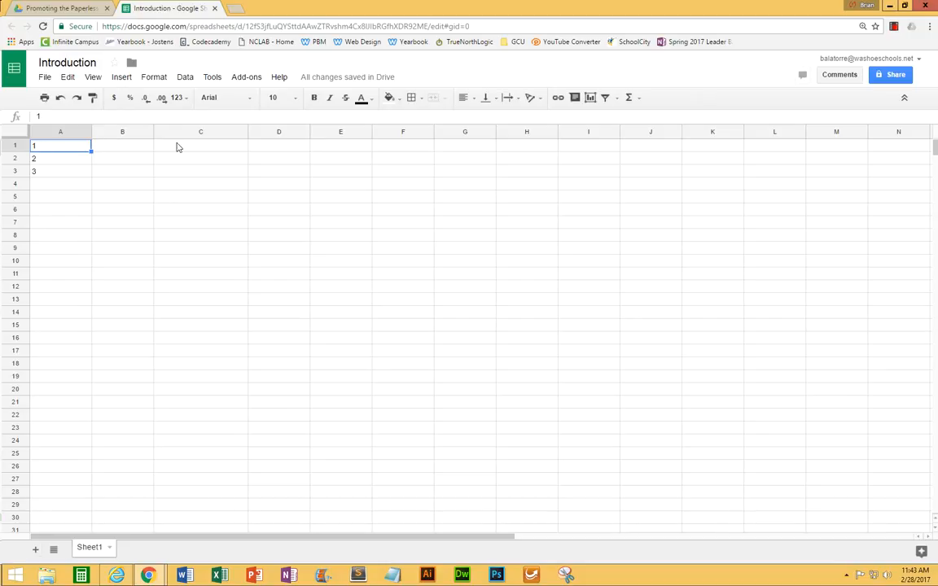
pyautogui.click(297, 103)
pyautogui.click(283, 247)
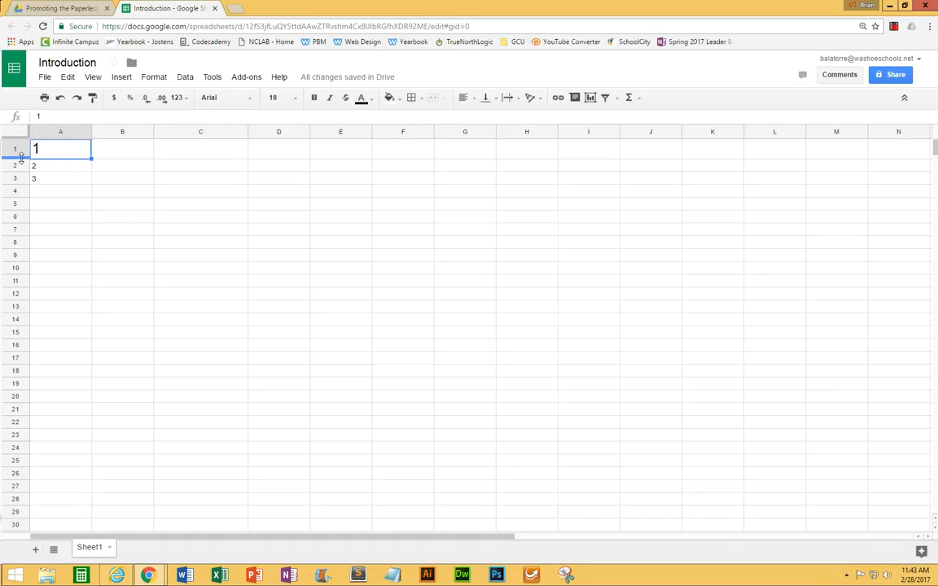
pyautogui.moveTo(21, 156); pyautogui.dragTo(18, 213)
# Undo the row height and font size changes made to row 1.
pyautogui.hotkey('ctrl', 'z')
pyautogui.hotkey('ctrl', 'z')
pyautogui.hotkey('ctrl', 'z')
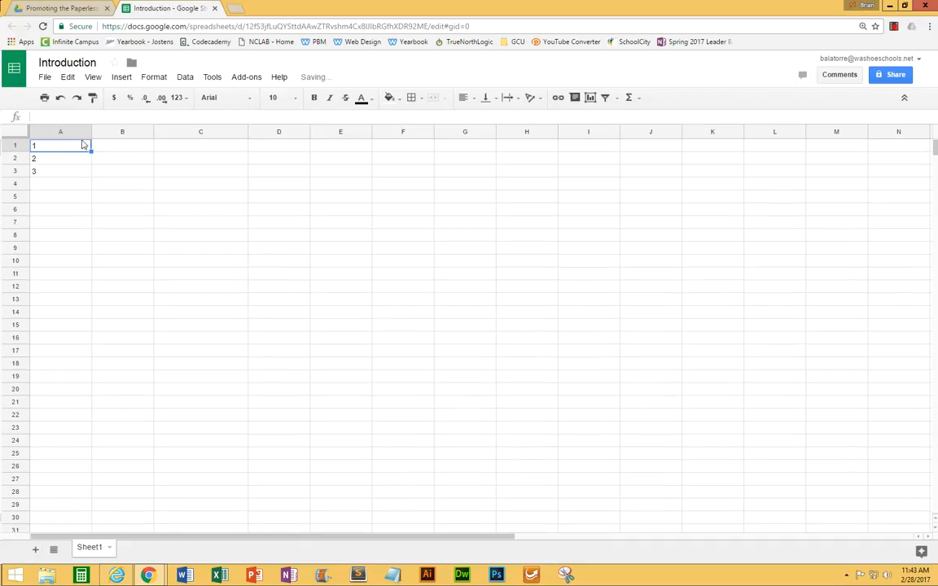
# Widen column A to several times its width, and undo the width change.
pyautogui.moveTo(90, 135); pyautogui.dragTo(311, 136)
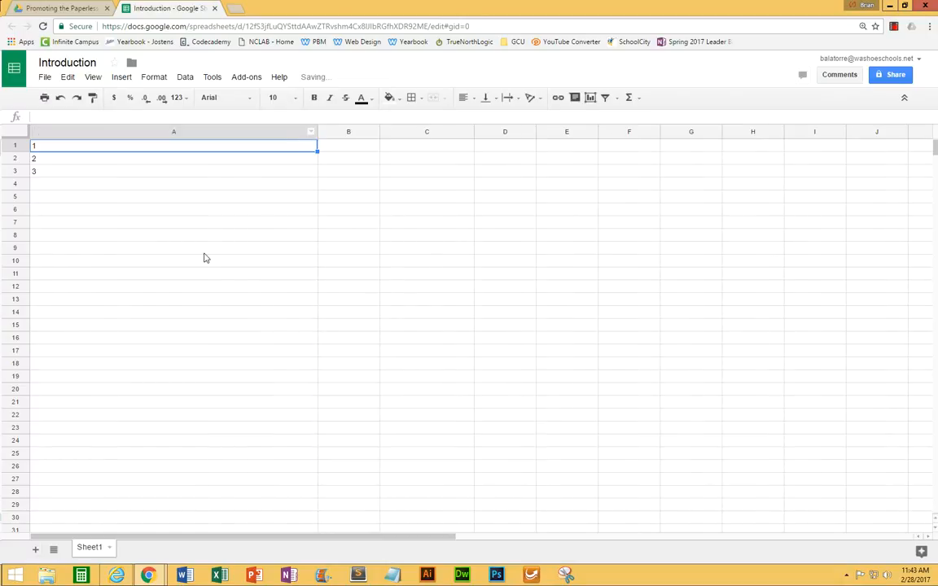
pyautogui.hotkey('ctrl', 'z')
pyautogui.hotkey('ctrl', 'z')
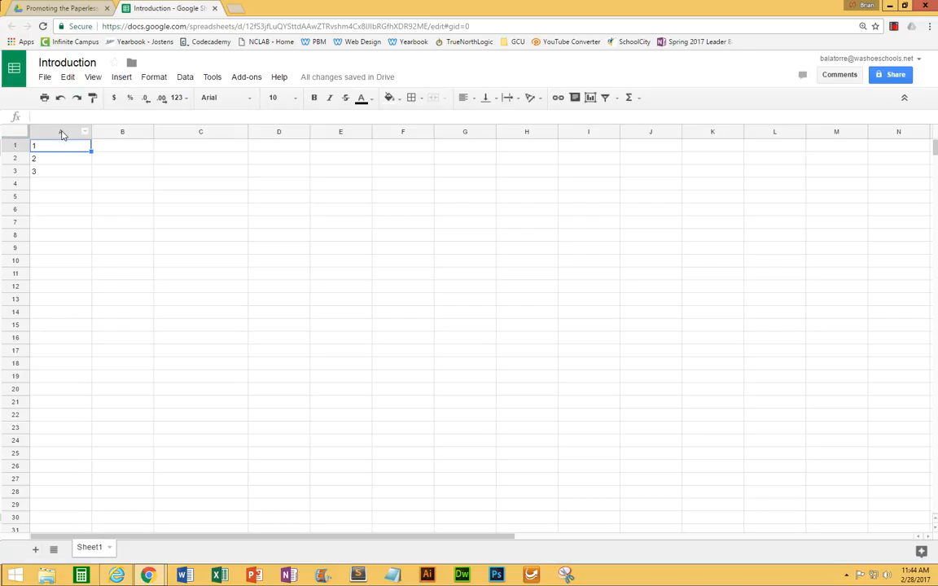
# Center the contents of the whole column A horizontally.
pyautogui.click(59, 131)
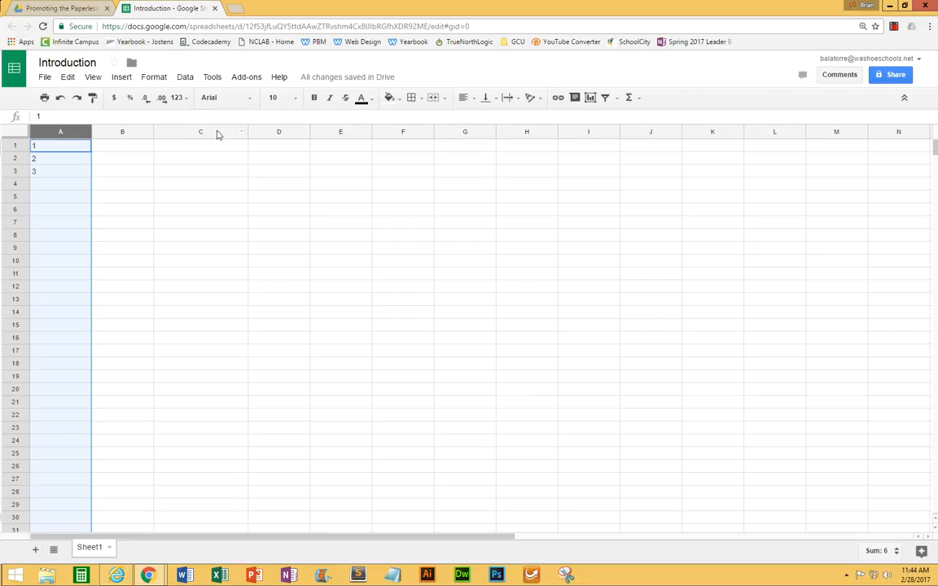
pyautogui.click(470, 101)
pyautogui.click(484, 119)
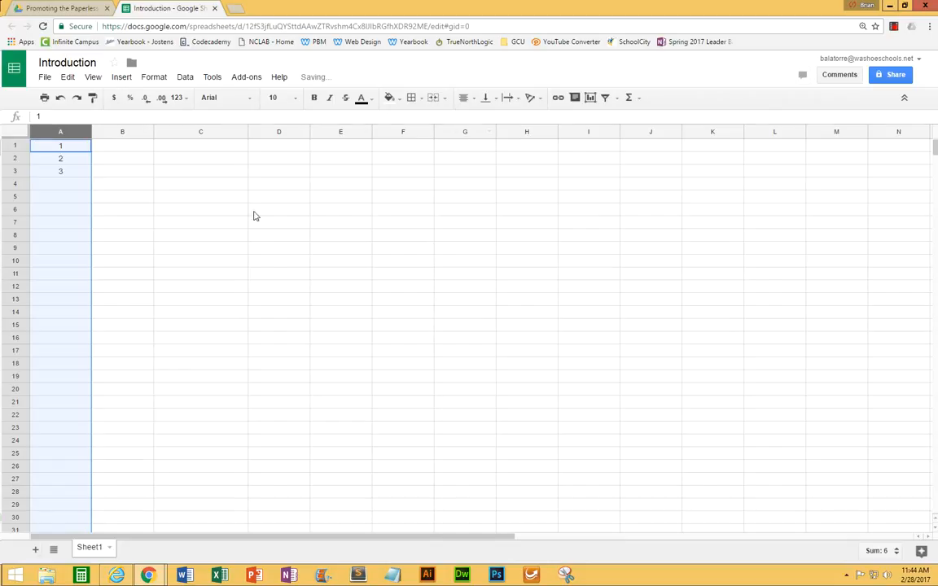
pyautogui.click(116, 148)
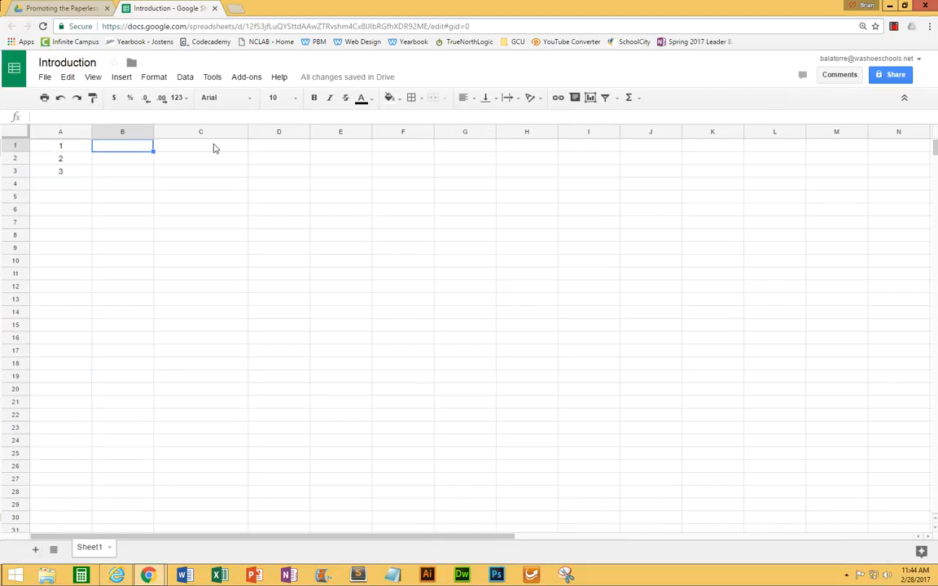
# Set the text color to red in cell A1, blue in A2 and green in A3.
pyautogui.click(71, 148)
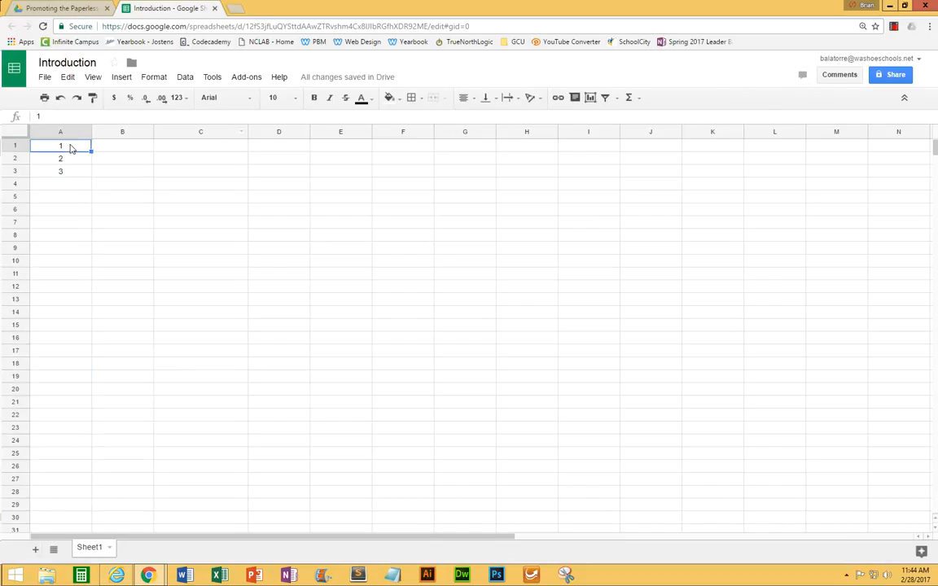
pyautogui.click(363, 99)
pyautogui.click(373, 149)
pyautogui.click(65, 161)
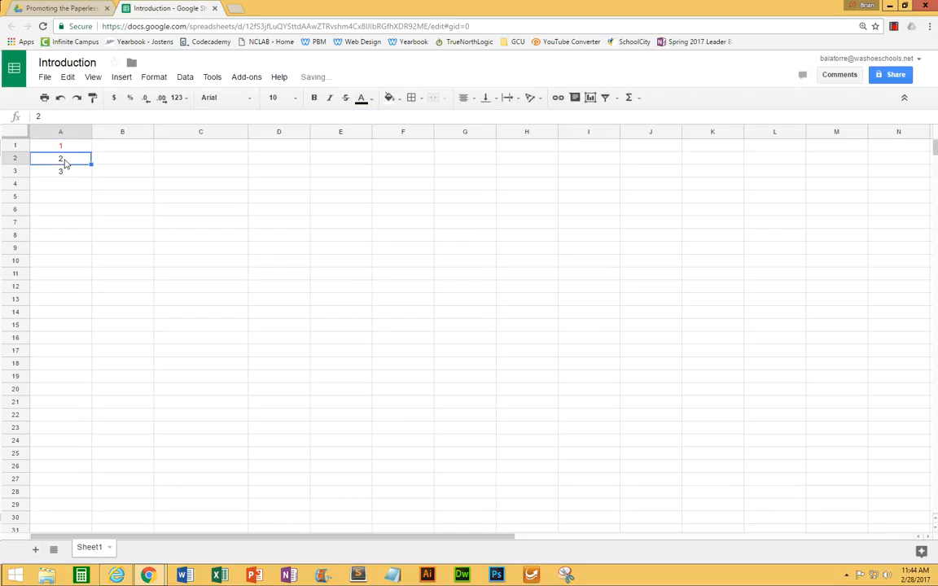
pyautogui.click(362, 99)
pyautogui.click(445, 151)
pyautogui.click(76, 172)
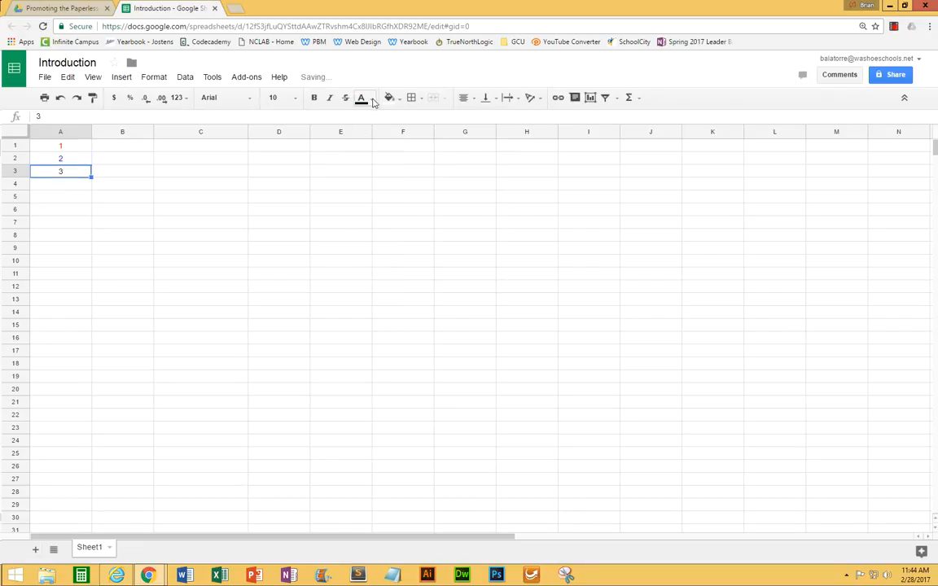
pyautogui.click(362, 99)
pyautogui.click(412, 150)
pyautogui.click(77, 230)
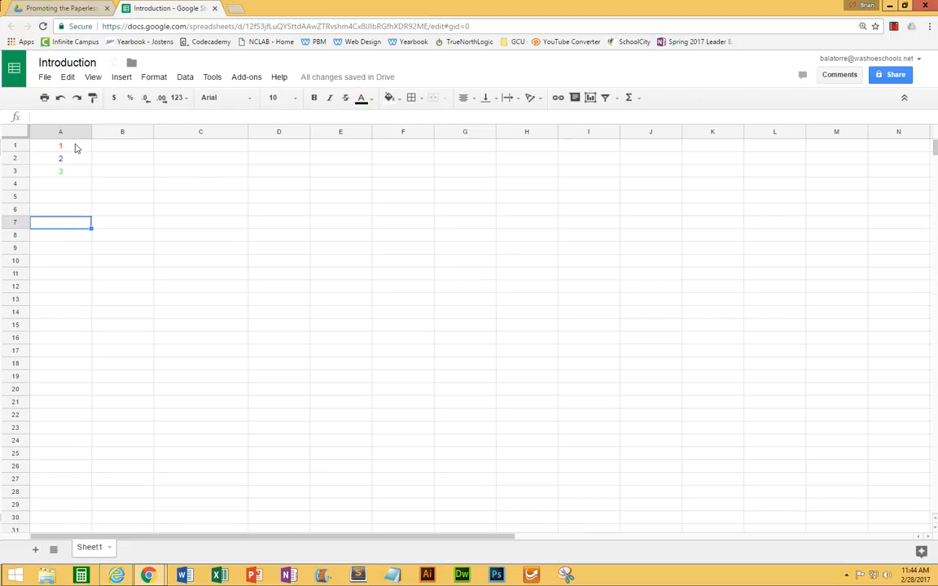
# Apply a light gray fill color to cells A1 to A3.
pyautogui.moveTo(76, 148); pyautogui.dragTo(76, 173)
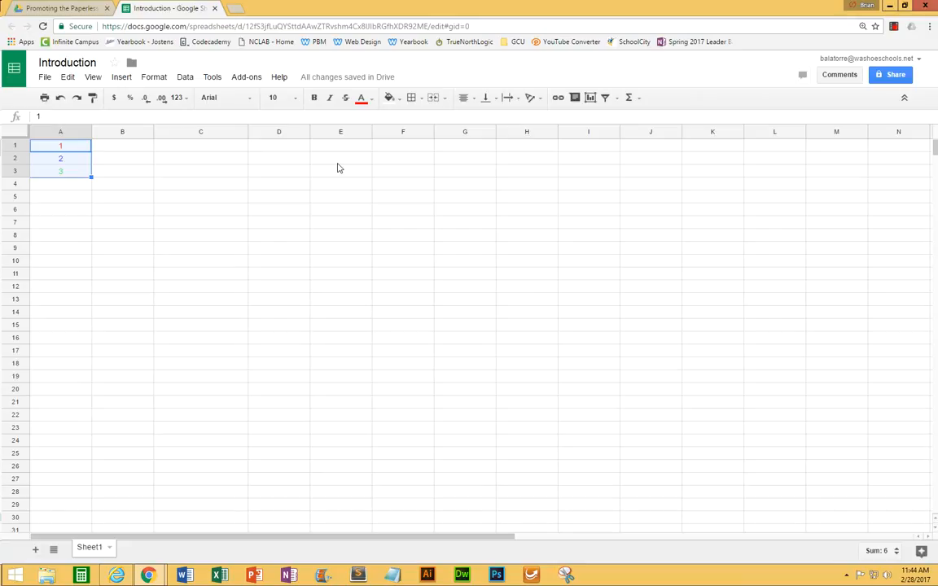
pyautogui.click(397, 99)
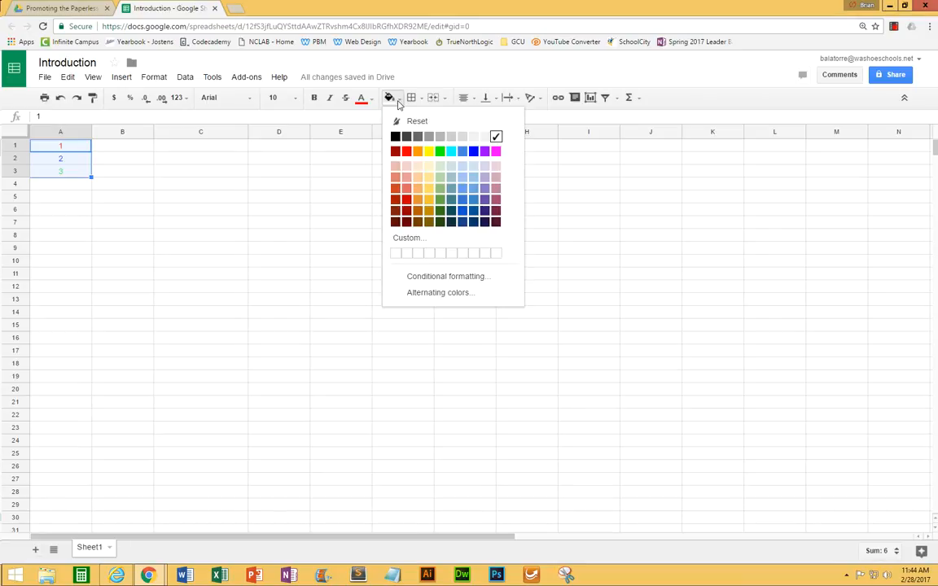
pyautogui.click(450, 136)
pyautogui.click(132, 236)
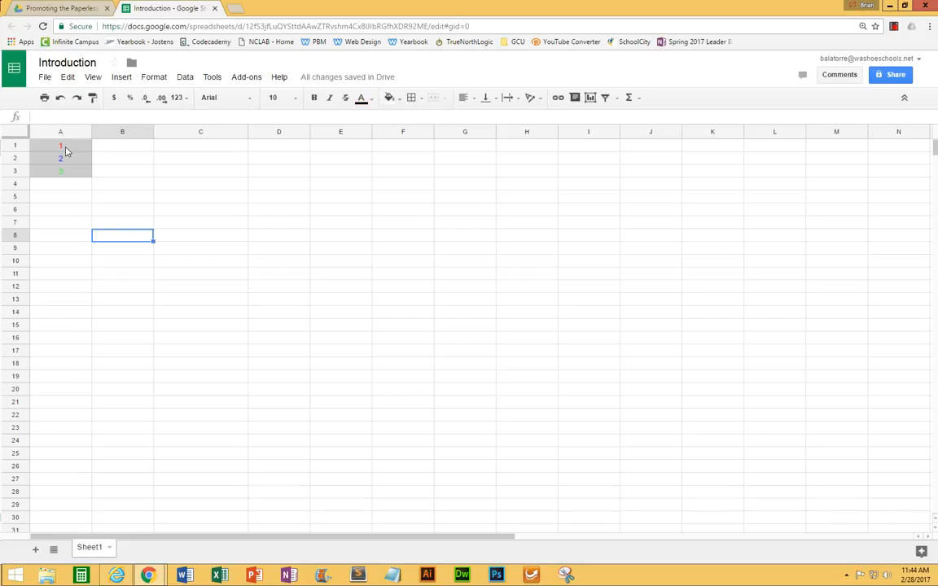
# Make the numbers in cells A1 to A3 bold and italic.
pyautogui.moveTo(66, 150); pyautogui.dragTo(66, 173)
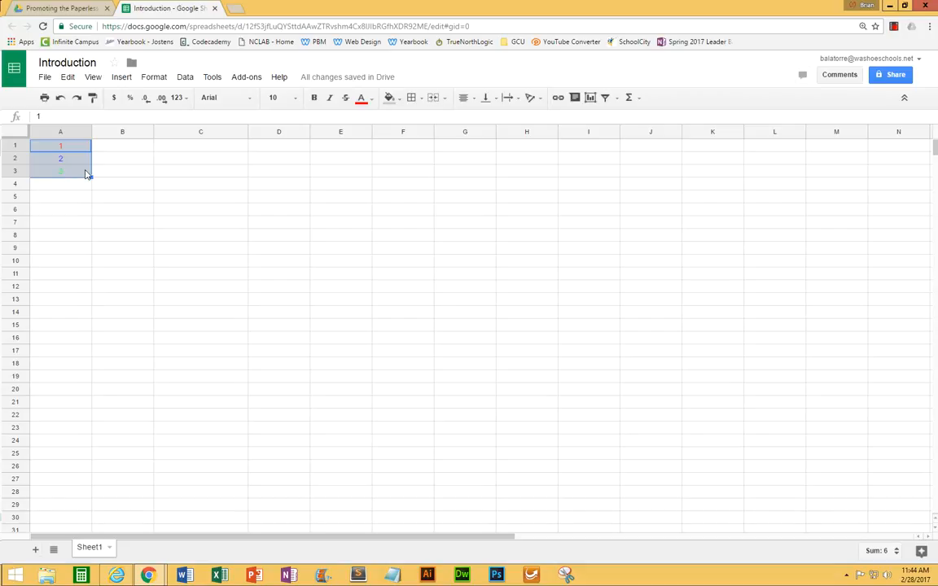
pyautogui.click(315, 98)
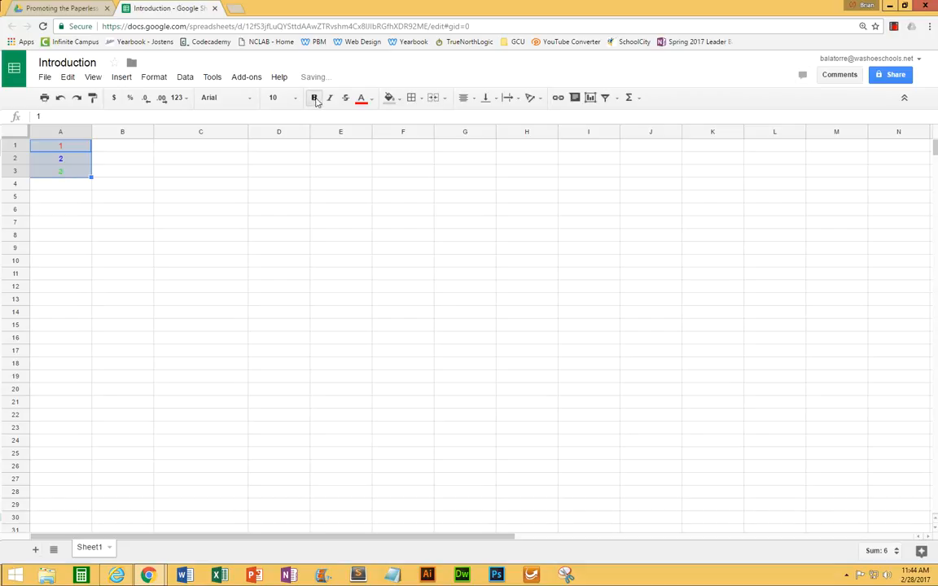
pyautogui.click(330, 101)
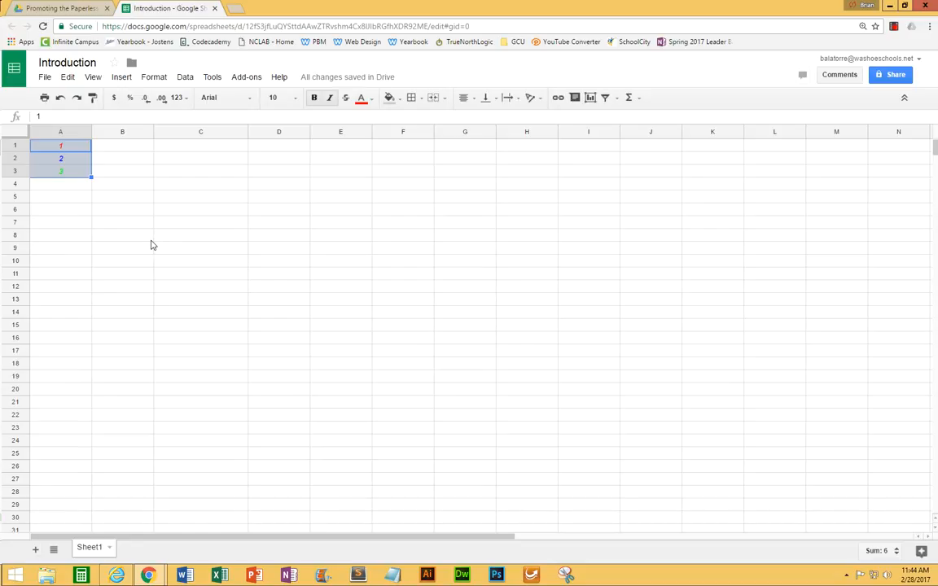
# Remove the bold and italic formatting from cells A1 to A3.
pyautogui.hotkey('ctrl', 'b')
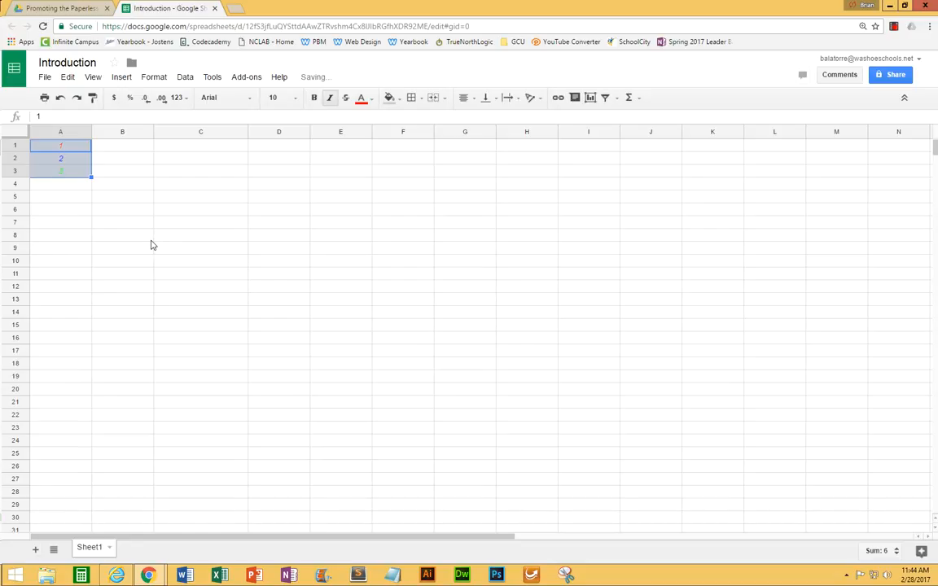
pyautogui.hotkey('ctrl', 'i')
pyautogui.click(135, 210)
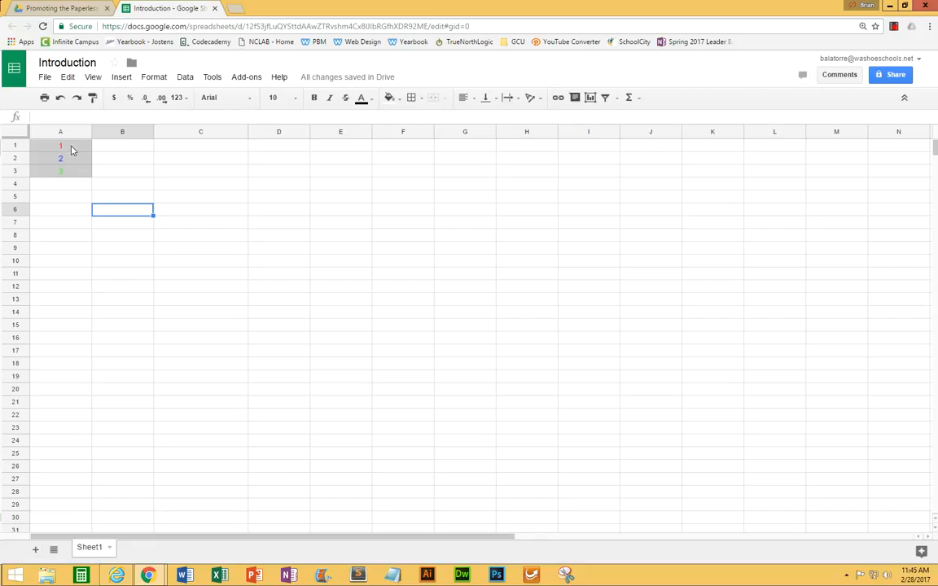
# Insert one new row above row 1.
pyautogui.click(14, 146)
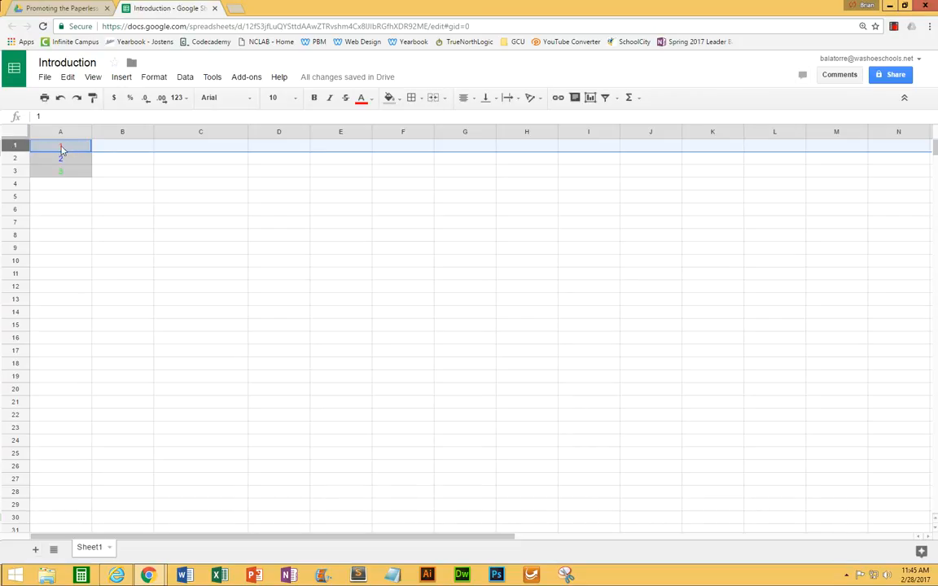
pyautogui.rightClick(14, 147)
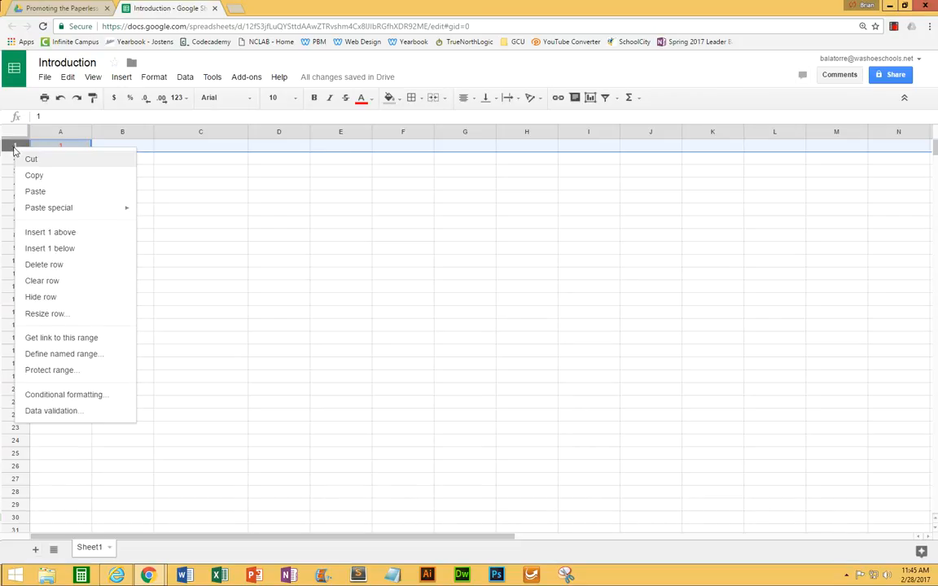
pyautogui.click(56, 233)
# Enter the heading "Number" in cell A1 of the new row.
pyautogui.click(50, 146)
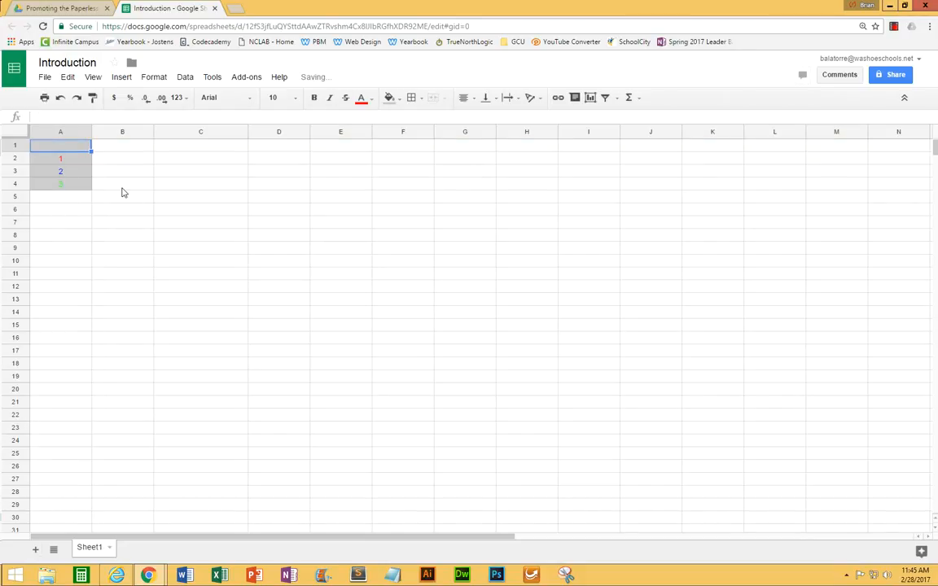
pyautogui.write('Num')
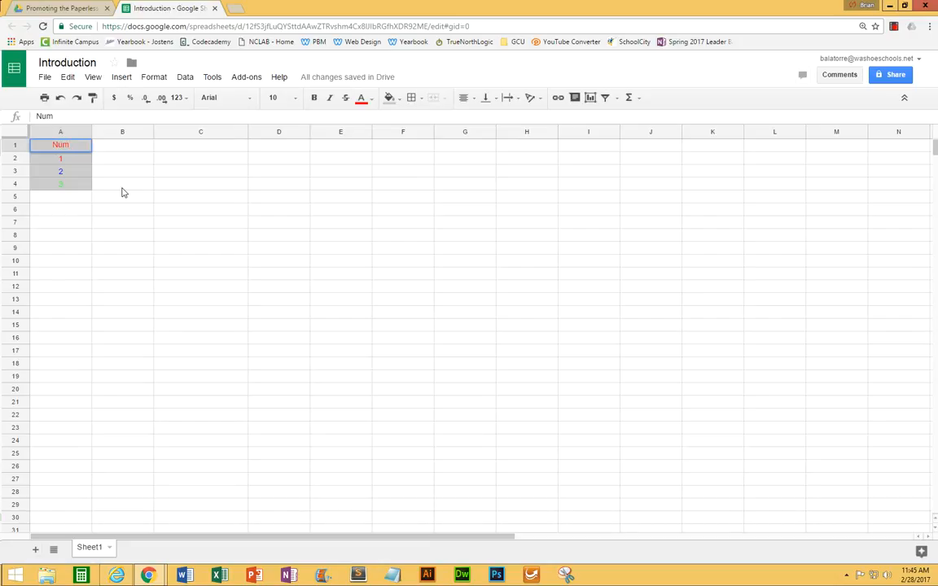
pyautogui.write('ber')
pyautogui.press('Return')
pyautogui.press('Return')
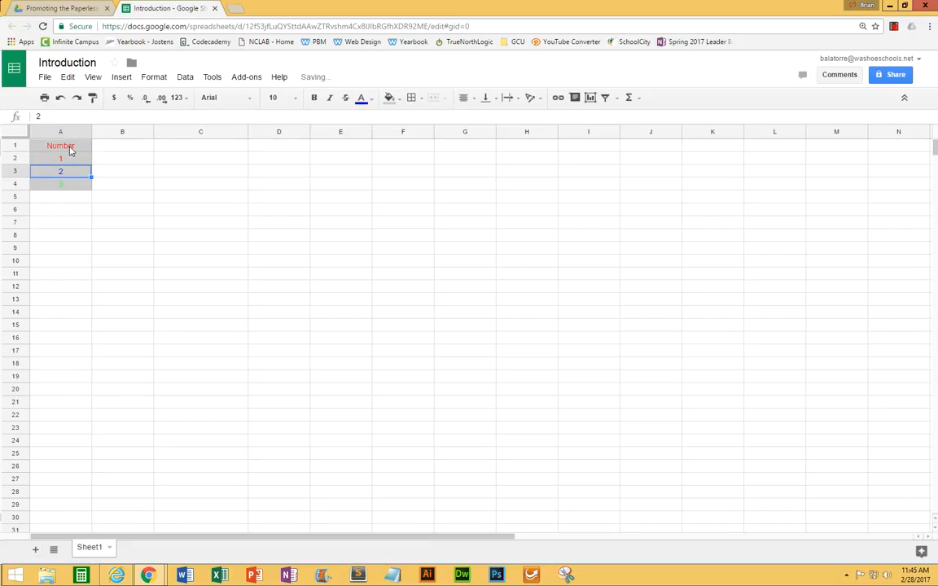
# Set the text color of the "Number" heading in cell A1 to black.
pyautogui.press('Return')
pyautogui.press('Return')
pyautogui.click(362, 98)
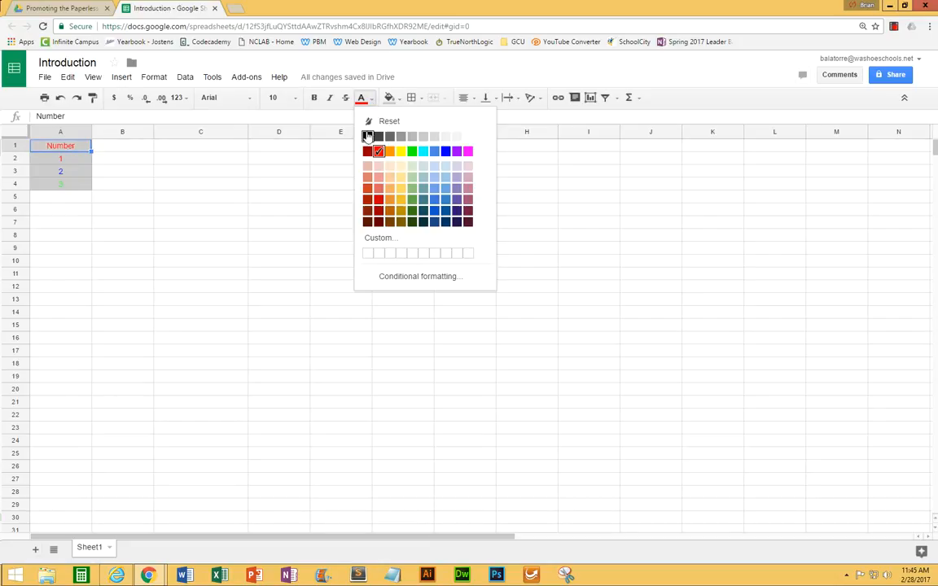
pyautogui.click(367, 136)
pyautogui.click(143, 225)
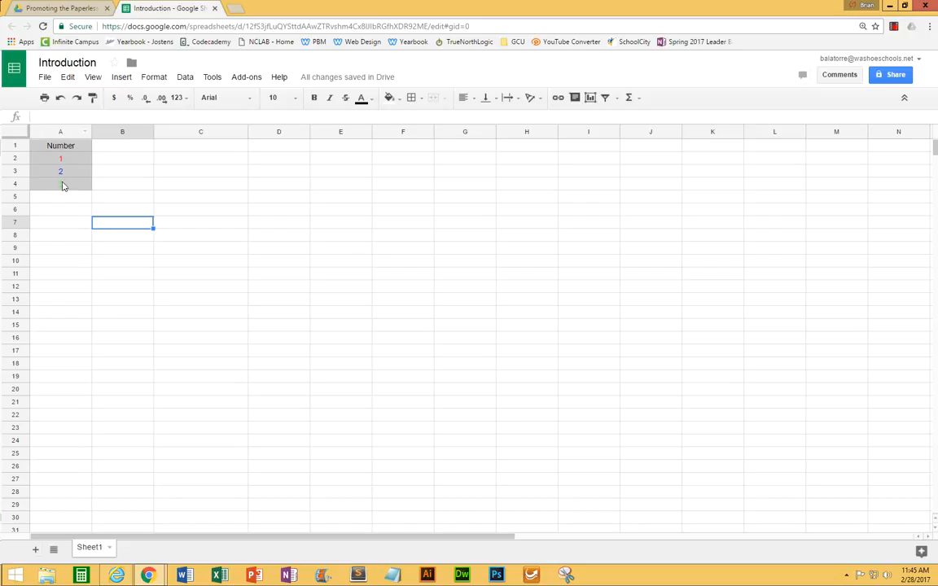
# Insert one new column to the left of column A, before the "Number" data.
pyautogui.click(55, 131)
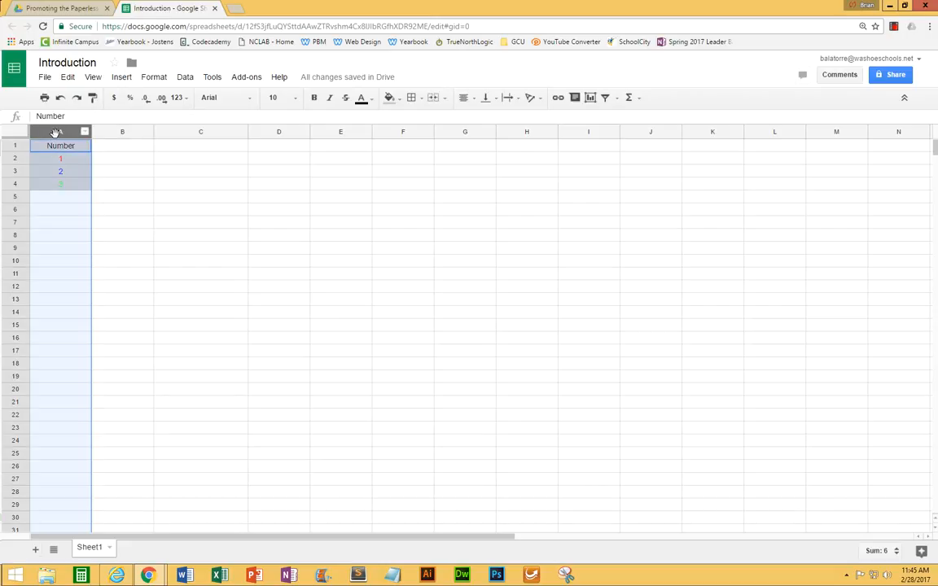
pyautogui.rightClick(62, 134)
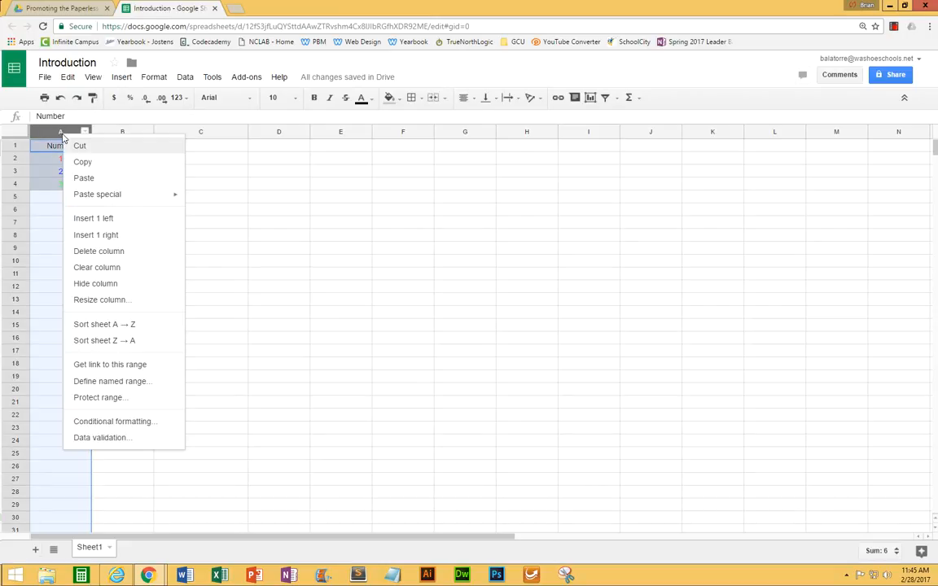
pyautogui.click(94, 218)
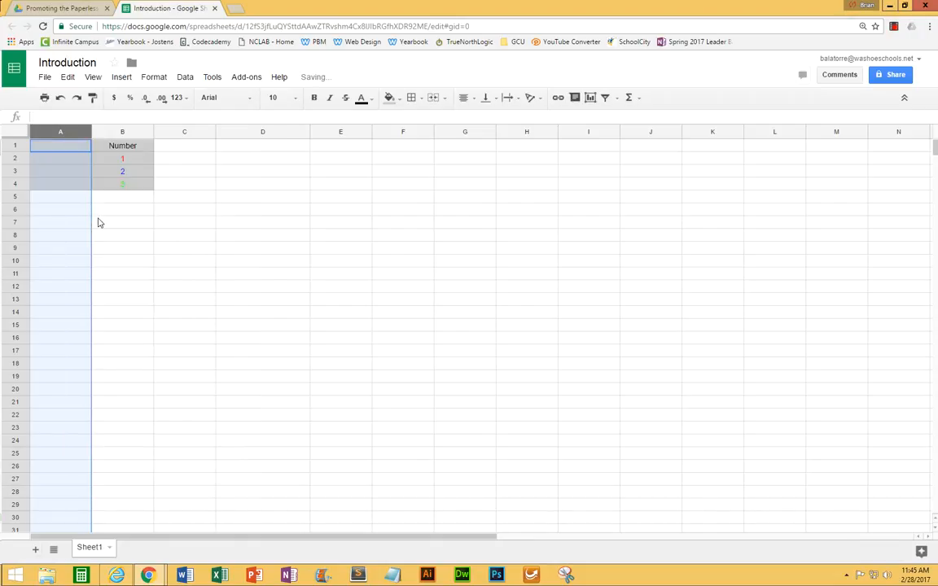
# Enter 1, 2 and 3 in cells A2 to A4 of the new column and the heading "Number" in cell A1.
pyautogui.click(62, 149)
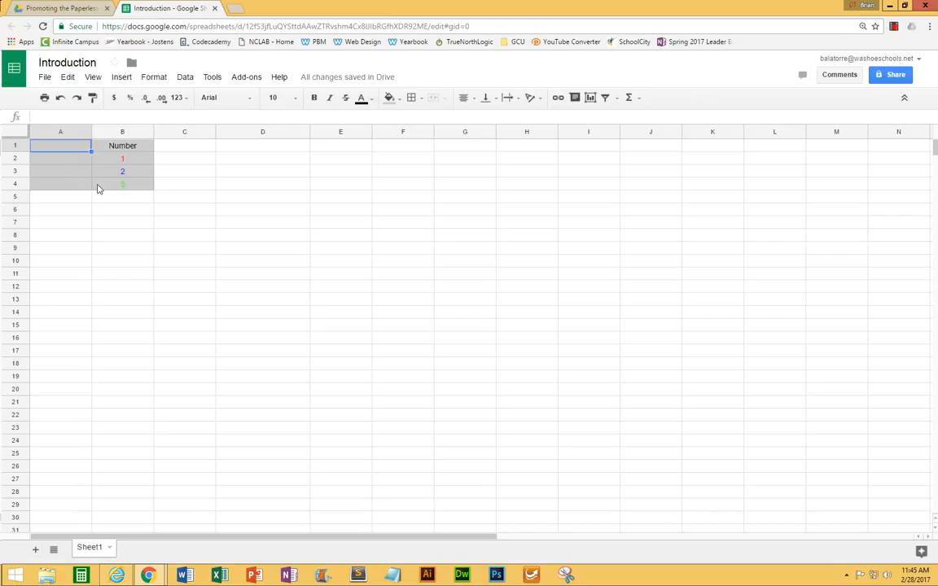
pyautogui.click(70, 162)
pyautogui.write('1')
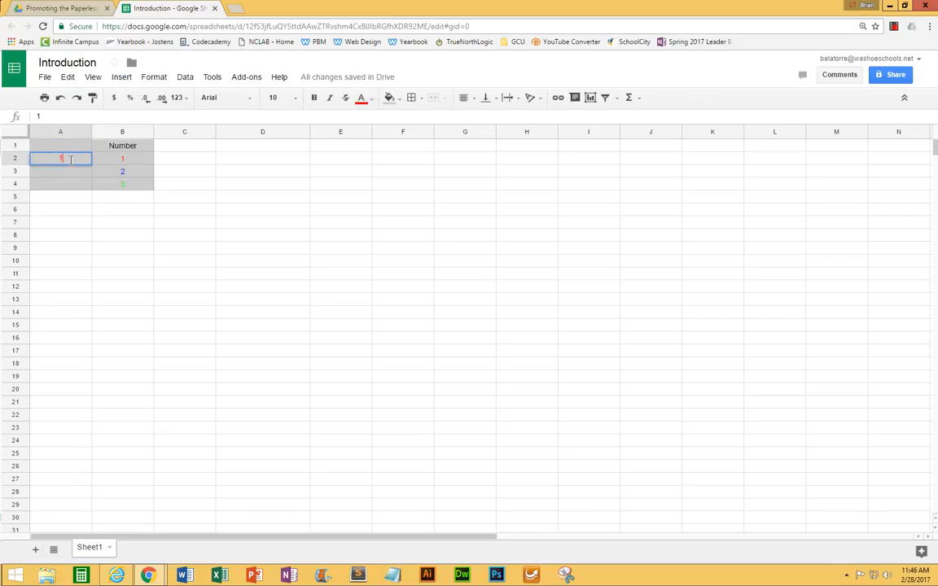
pyautogui.press('Return')
pyautogui.write('2')
pyautogui.press('Return')
pyautogui.write('3')
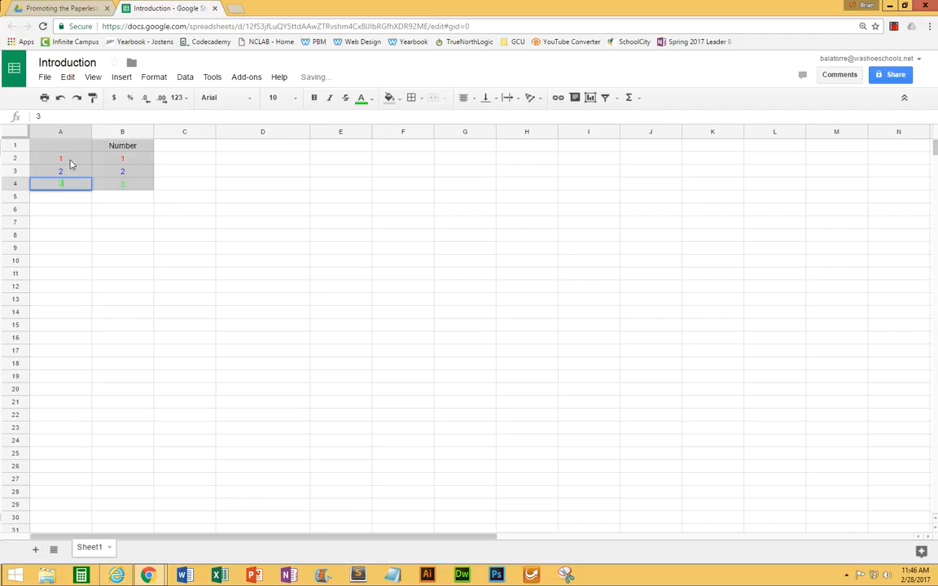
pyautogui.press('Return')
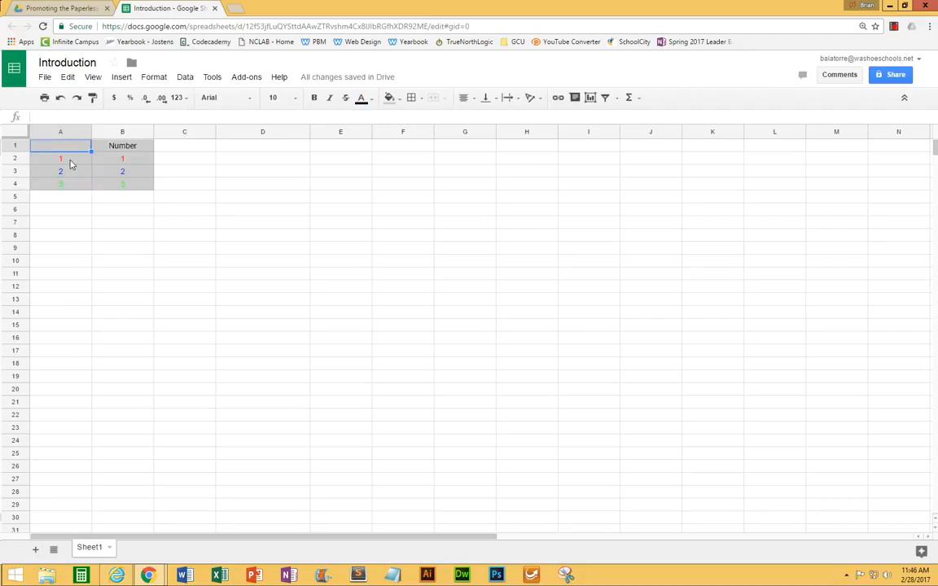
pyautogui.write('Number')
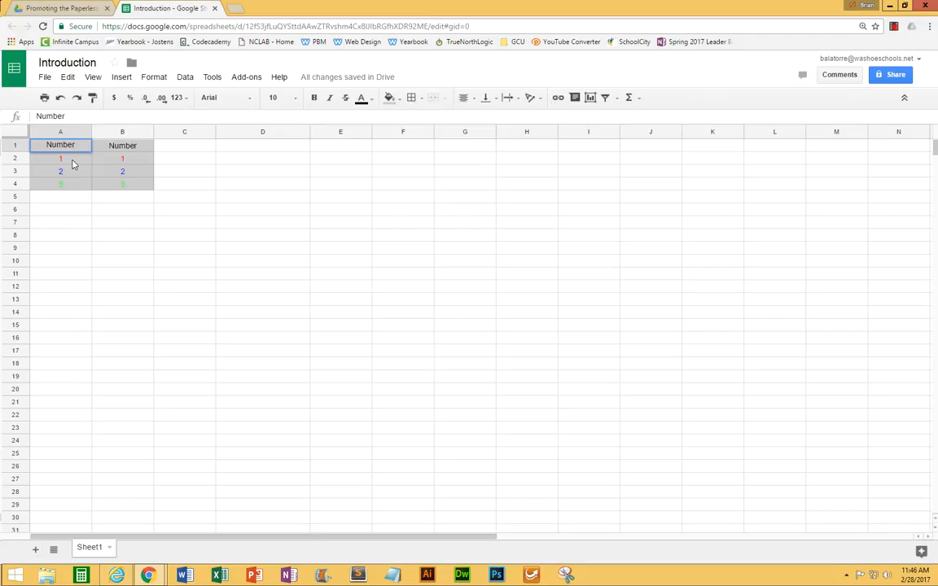